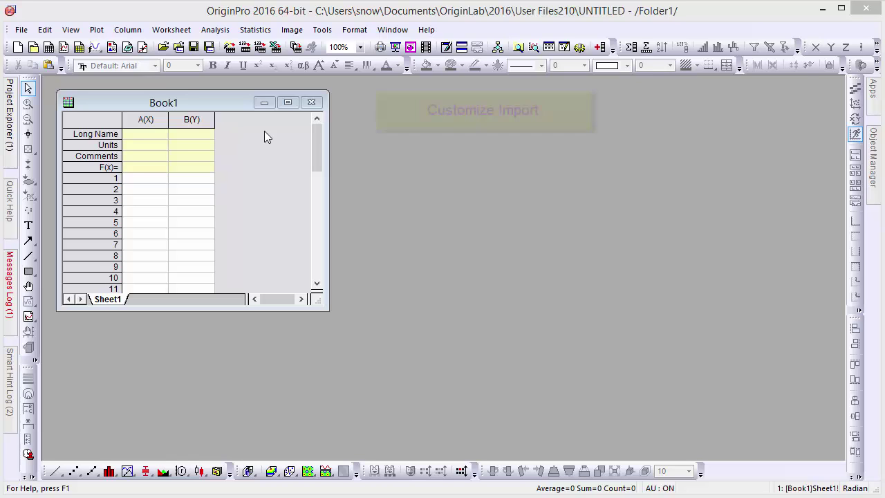
- Choose the F1 data file for single ASCII import
left_click(252, 46)
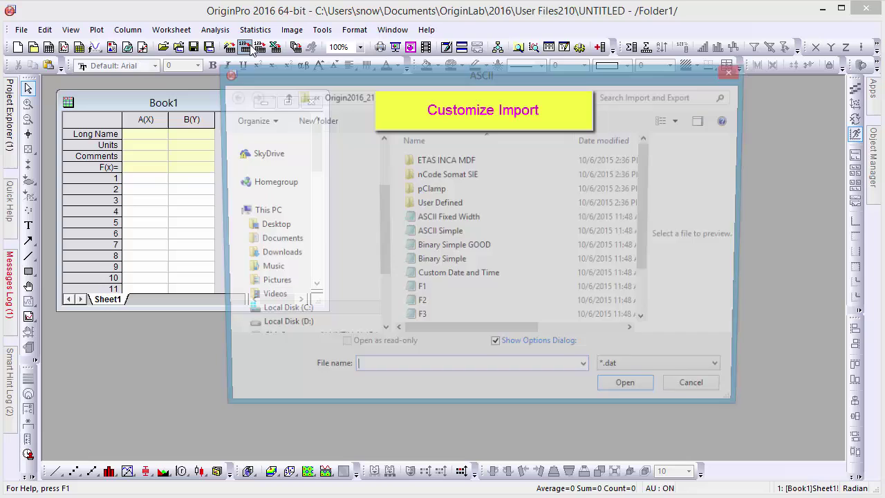
left_click(438, 292)
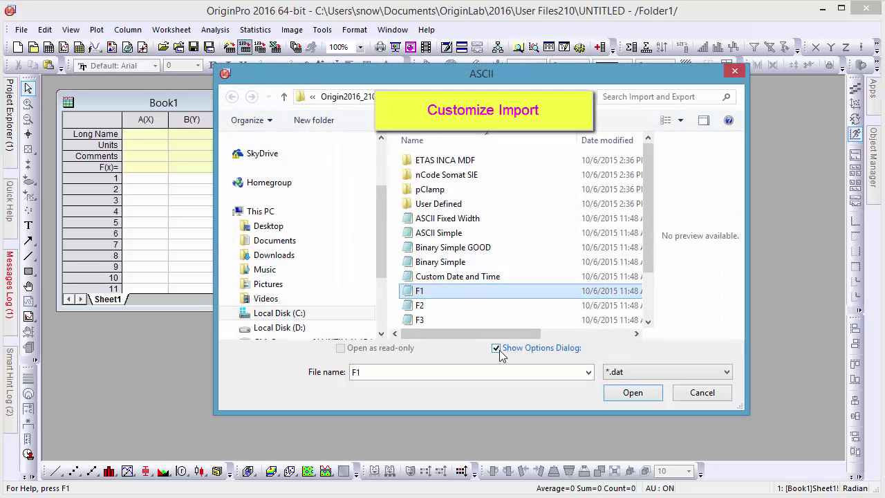
left_click(634, 395)
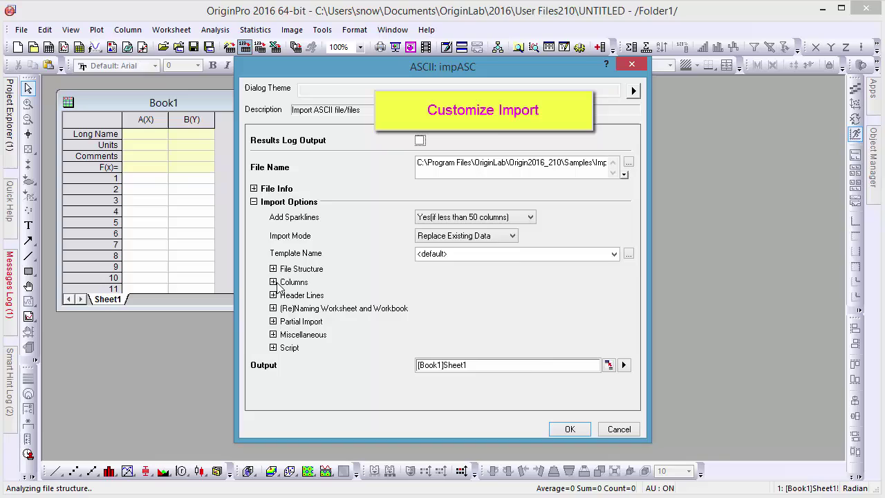
- Designate the imported columns as XYE
left_click(273, 281)
left_click(567, 364)
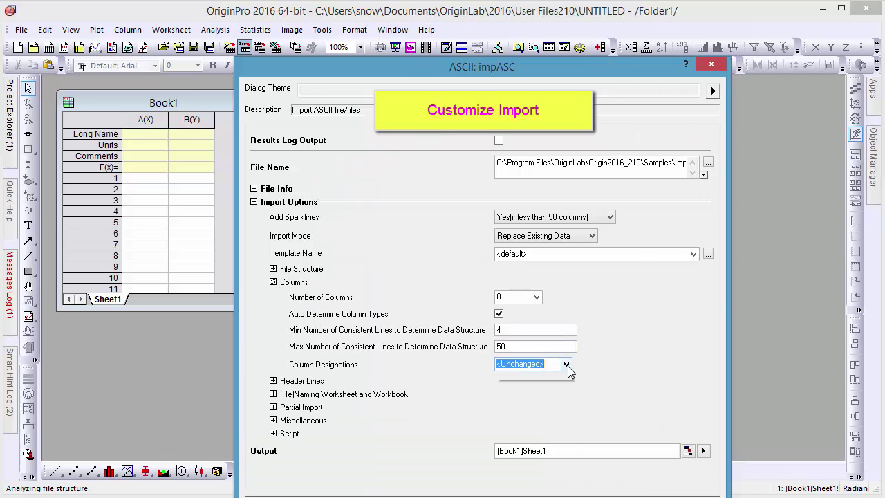
left_click(552, 438)
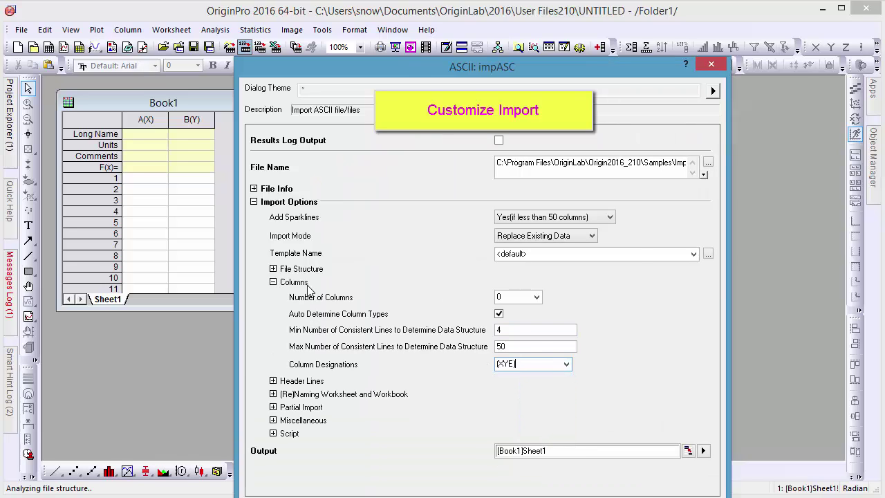
left_click(273, 282)
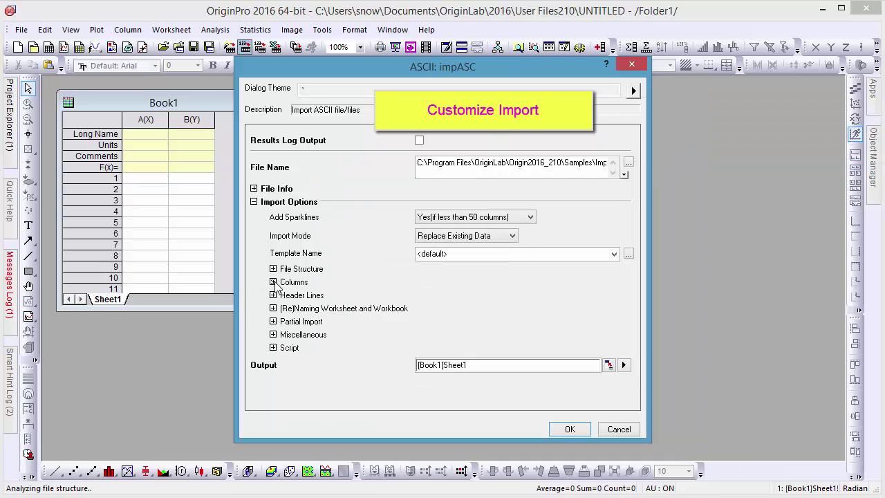
- Set 5 header lines, 2 subheader lines and Comments From <none>, then import F1
left_click(273, 295)
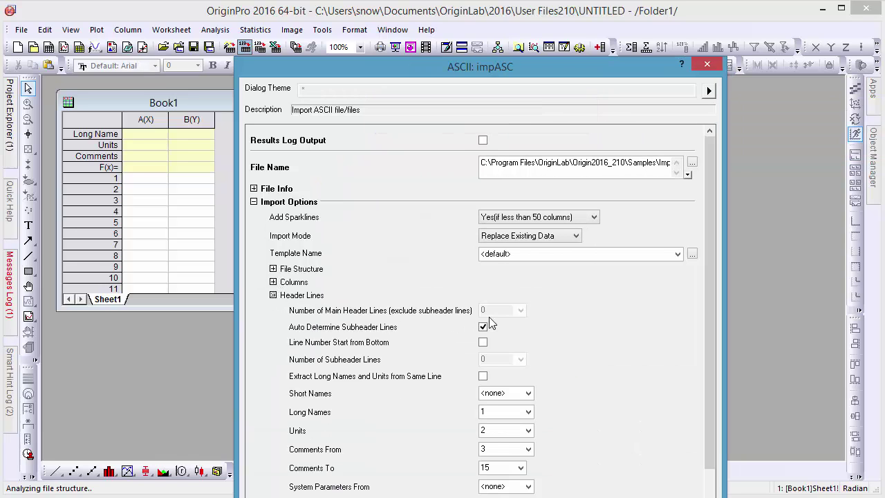
left_click(484, 326)
left_click(494, 311)
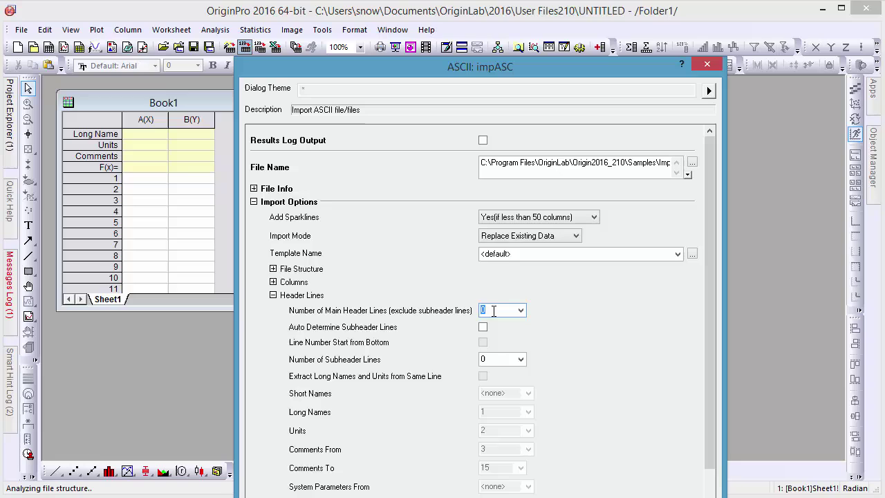
type("5")
key("Tab")
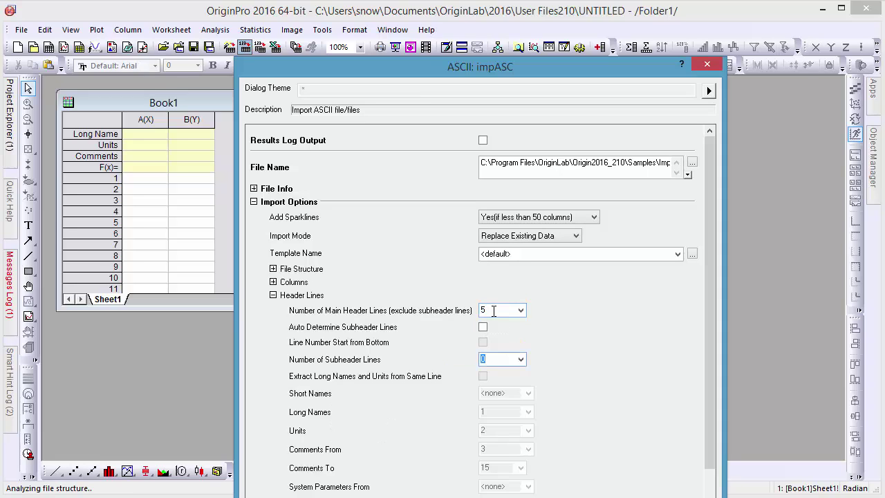
key("Tab")
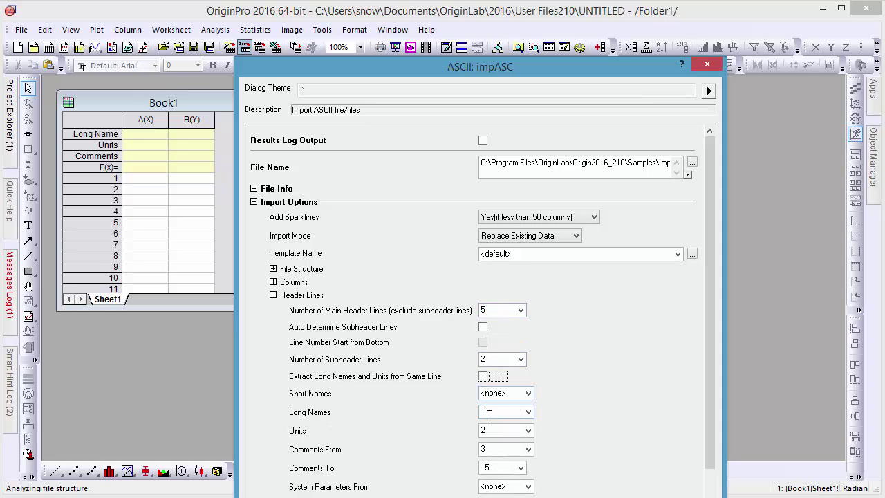
left_click(493, 450)
left_click(528, 449)
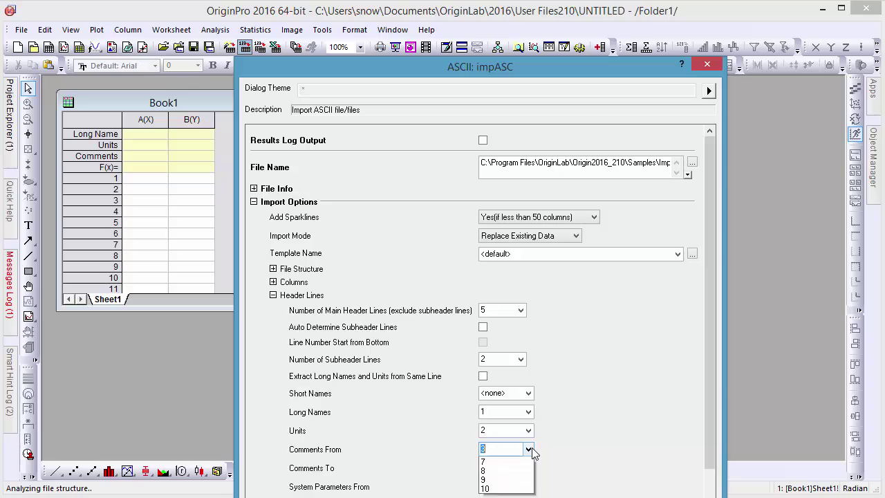
left_click(524, 459)
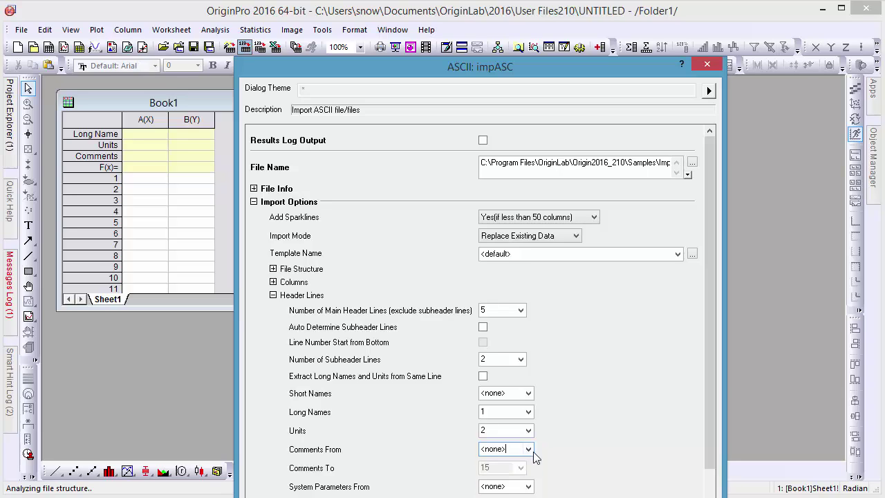
left_click(273, 295)
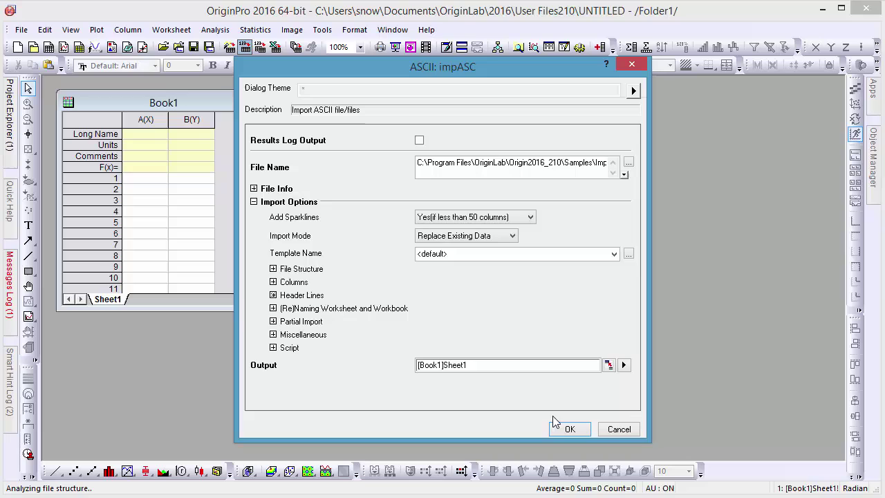
left_click(565, 429)
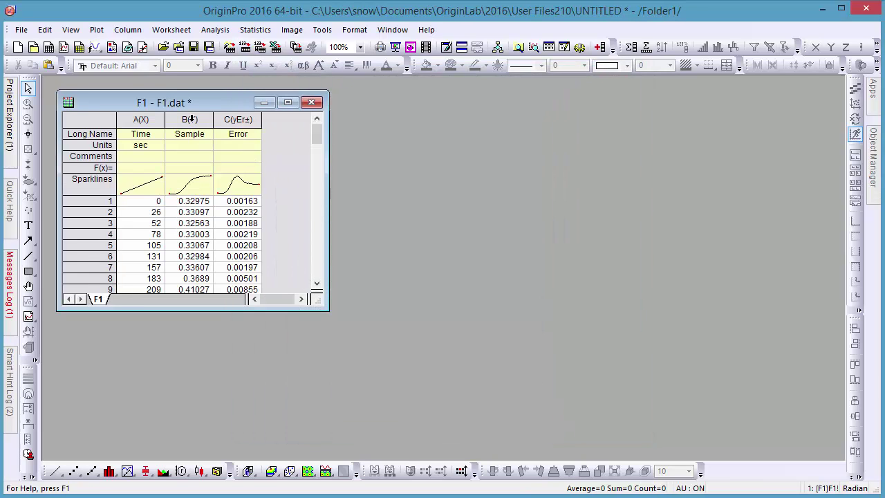
- Scatter-plot Sample against Time and bring up the Y axis settings
left_click_drag(191, 119, 224, 120)
left_click(75, 471)
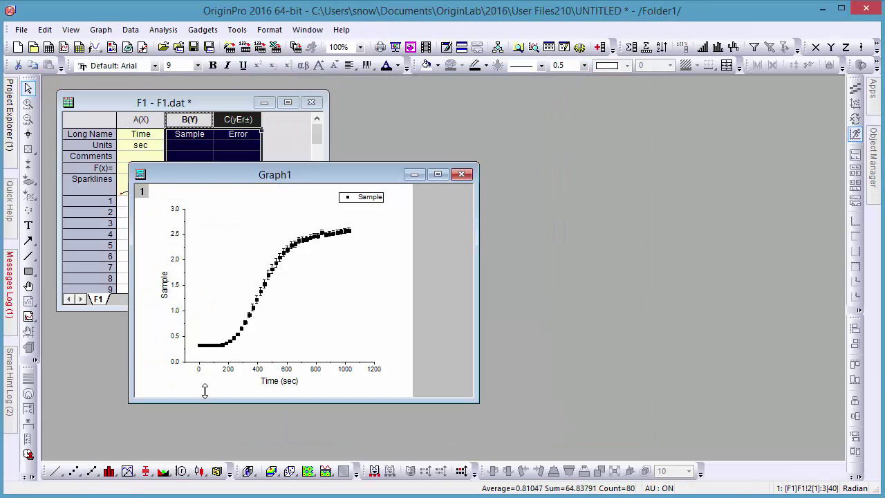
double_click(185, 263)
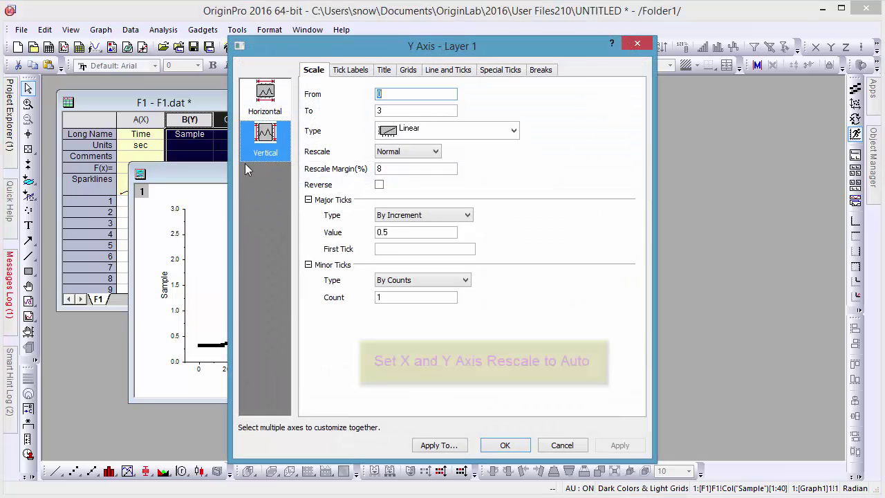
- Set Rescale to Auto for both the horizontal and vertical axes of Graph1
left_click(265, 96, "ctrl")
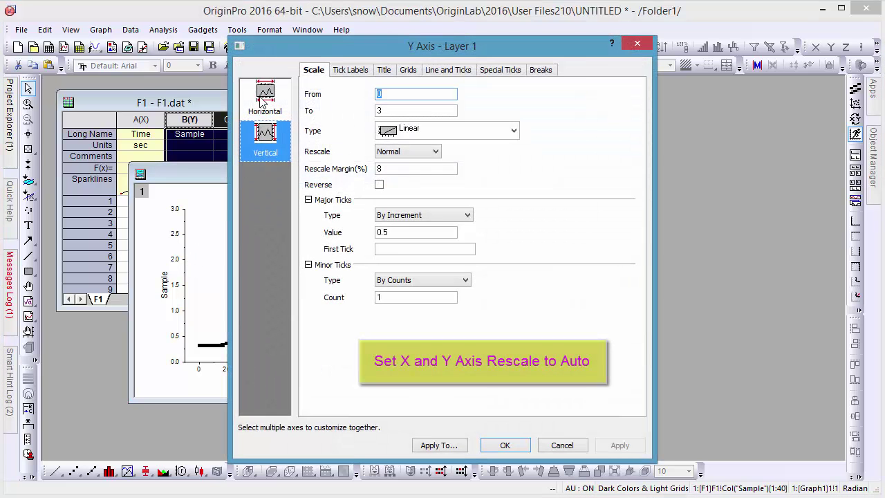
left_click(412, 153)
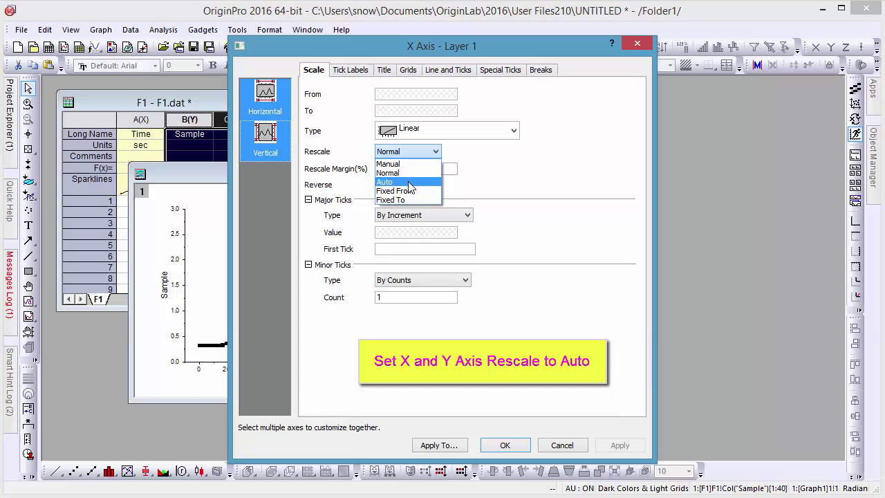
left_click(385, 179)
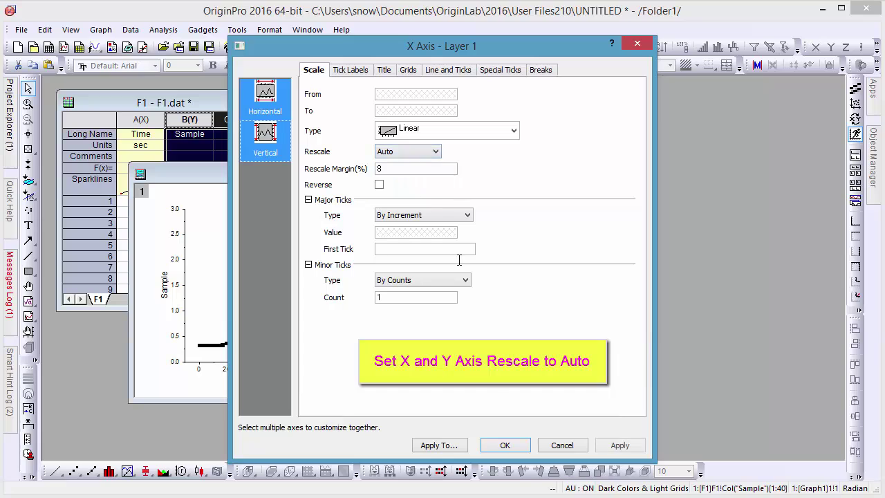
left_click(505, 445)
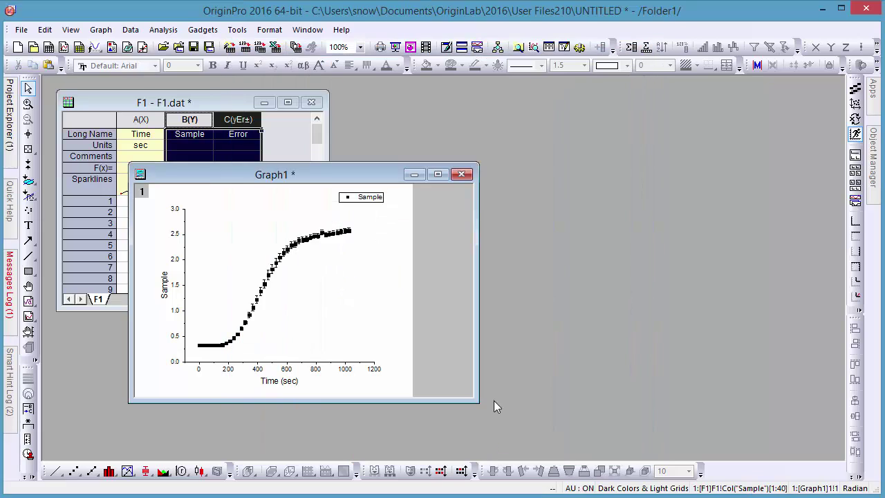
- Fit Sample vs Time with a Logistic function, Recalculate set to Auto, and dismiss the reminder
left_click(173, 31)
mouse_move(229, 92)
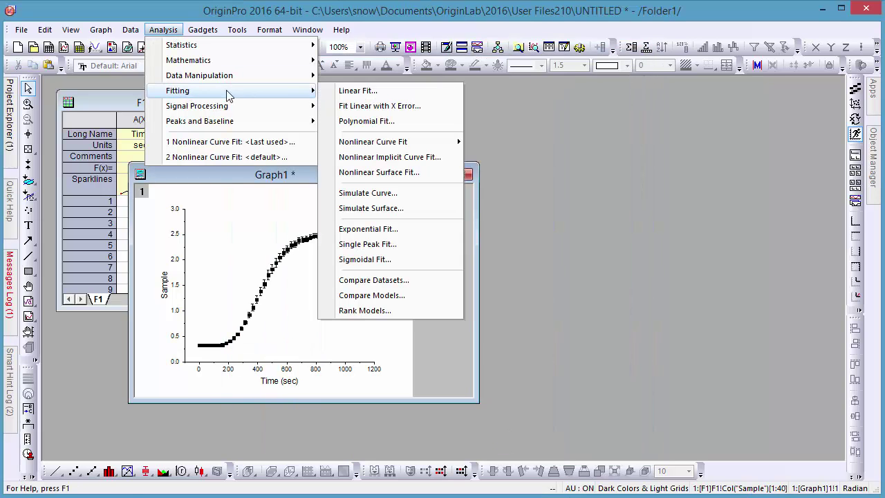
mouse_move(411, 146)
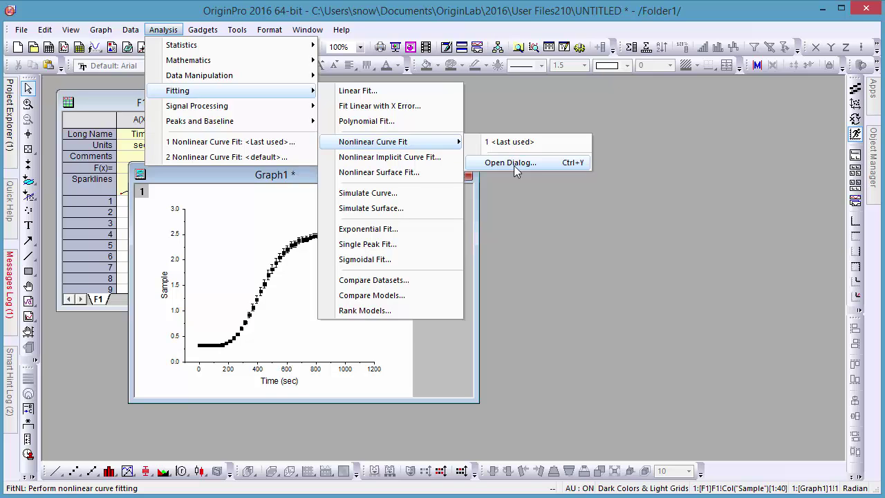
left_click(514, 164)
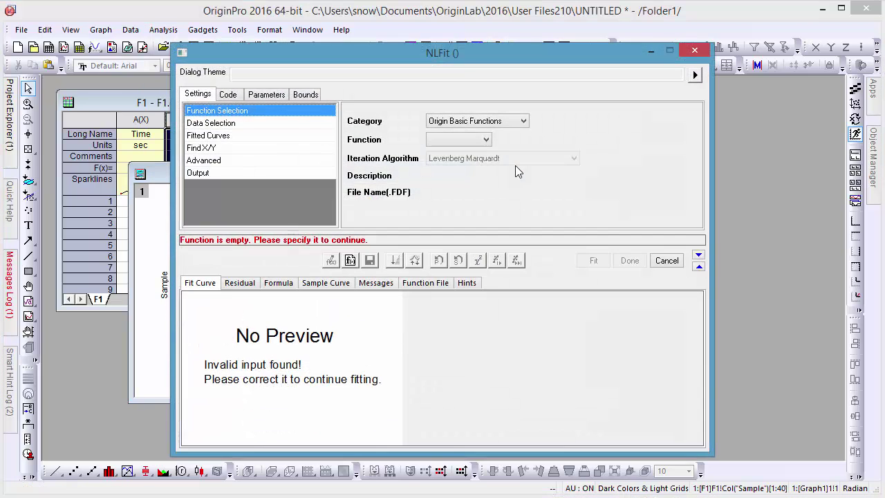
left_click(488, 141)
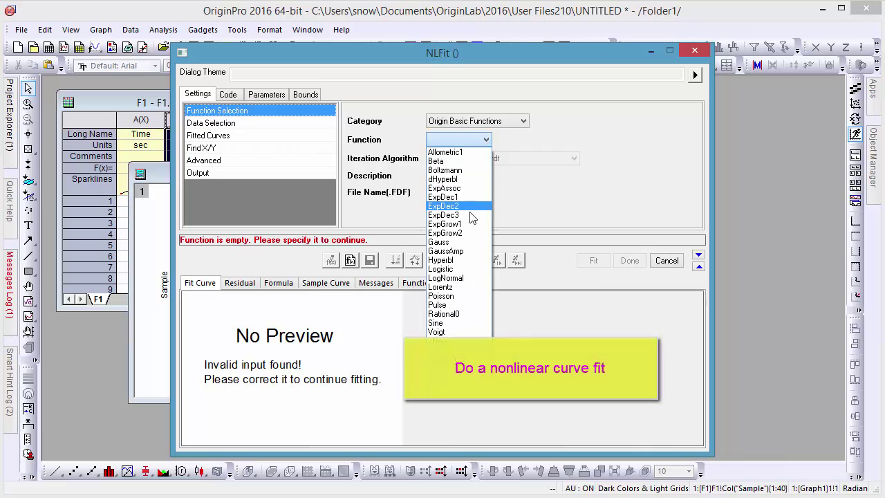
left_click(471, 269)
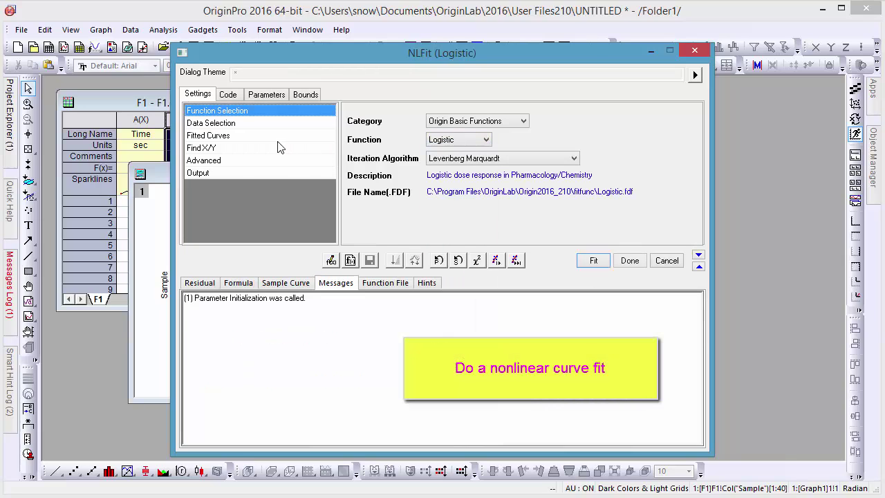
left_click(208, 160)
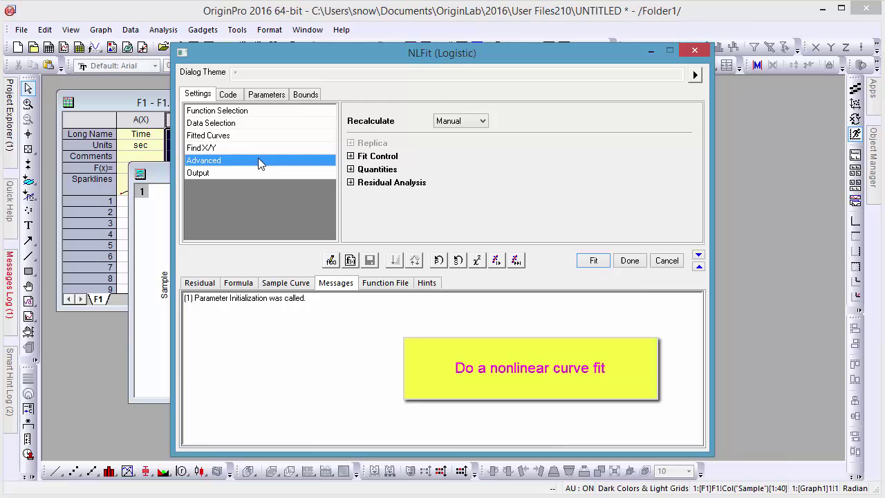
left_click(470, 121)
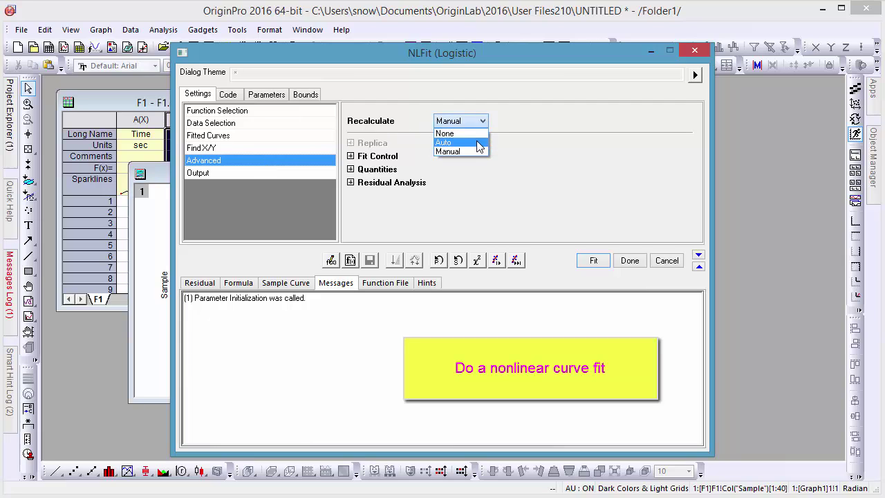
left_click(478, 142)
left_click(594, 261)
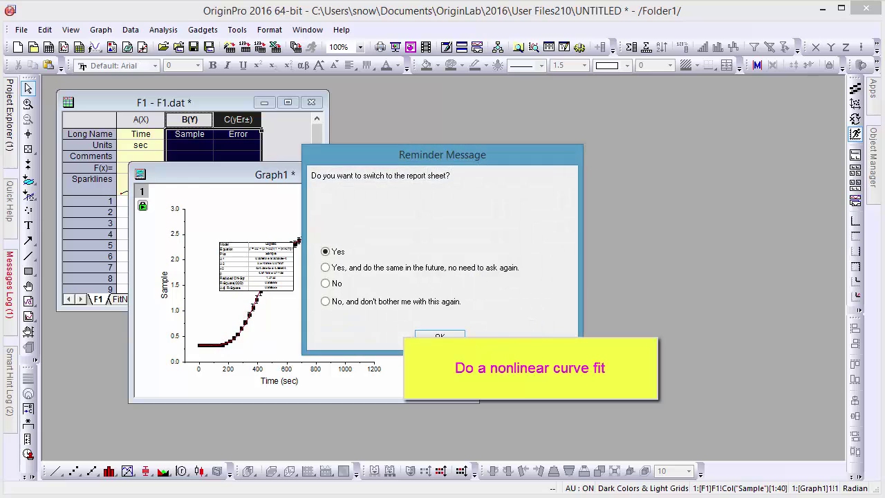
left_click(439, 339)
- Embed Graph1 beside the data columns of the F1 sheet using Add Graph
left_click(99, 299)
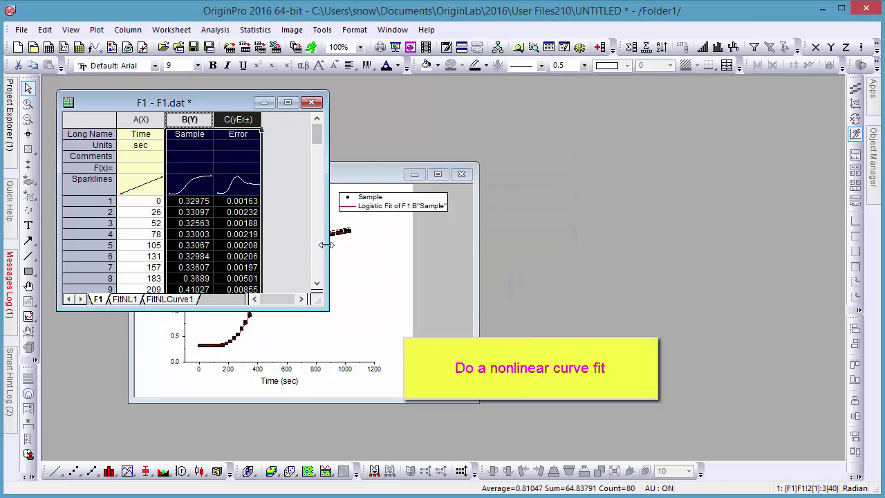
right_click(290, 131)
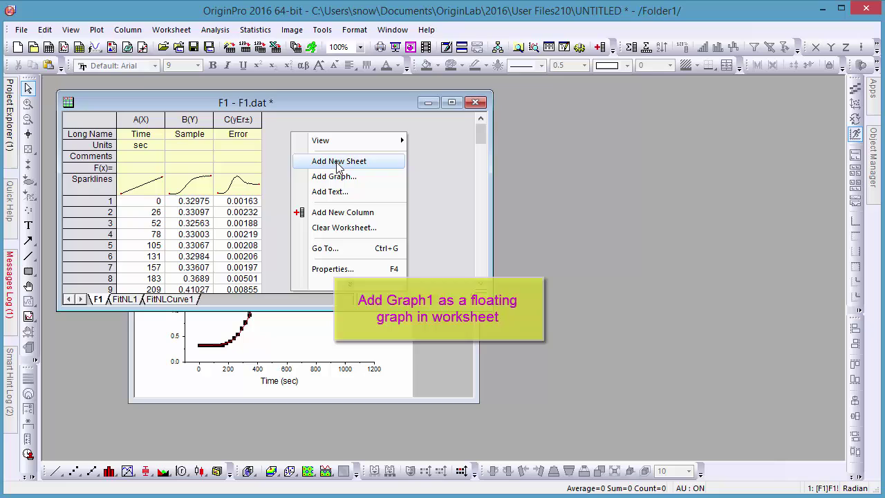
left_click(343, 178)
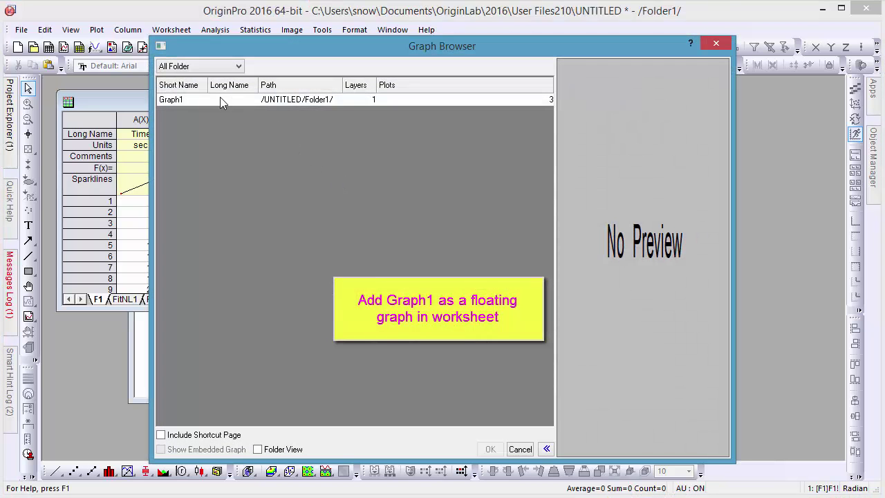
double_click(203, 99)
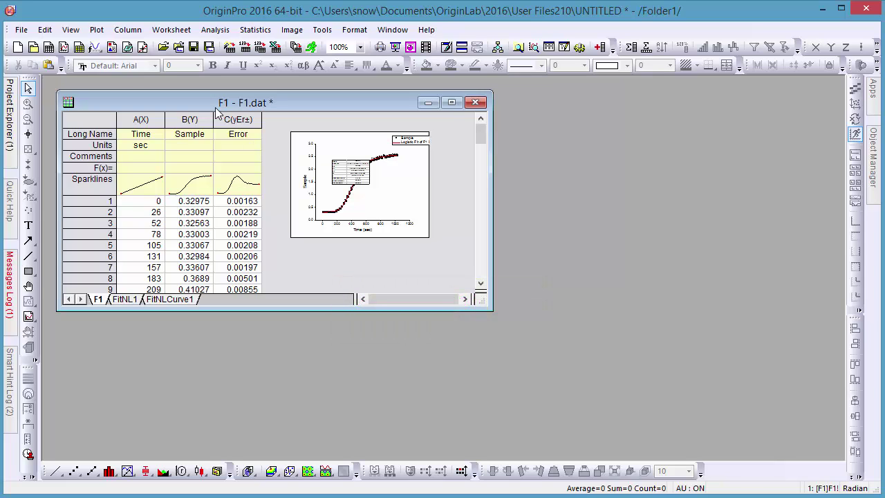
- Add F2 and F3 to the Import Multiple ASCII file list and continue
left_click(261, 48)
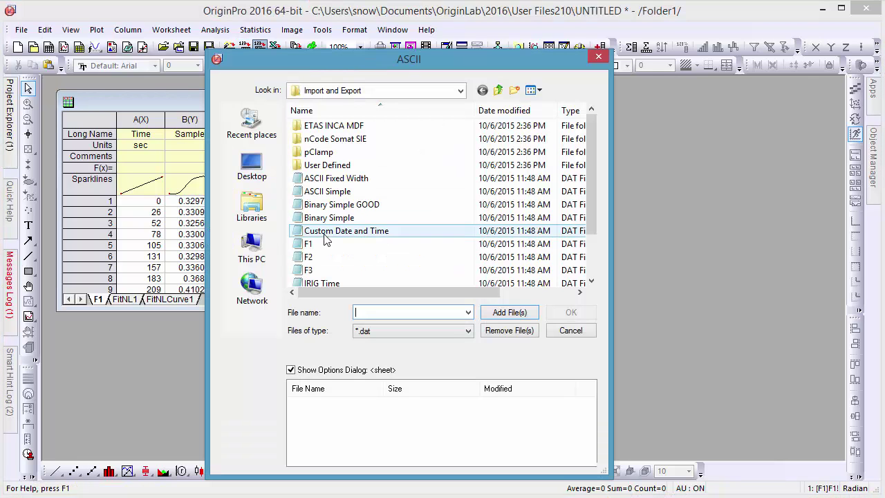
left_click(325, 246)
left_click(326, 257)
left_click(309, 270, "ctrl")
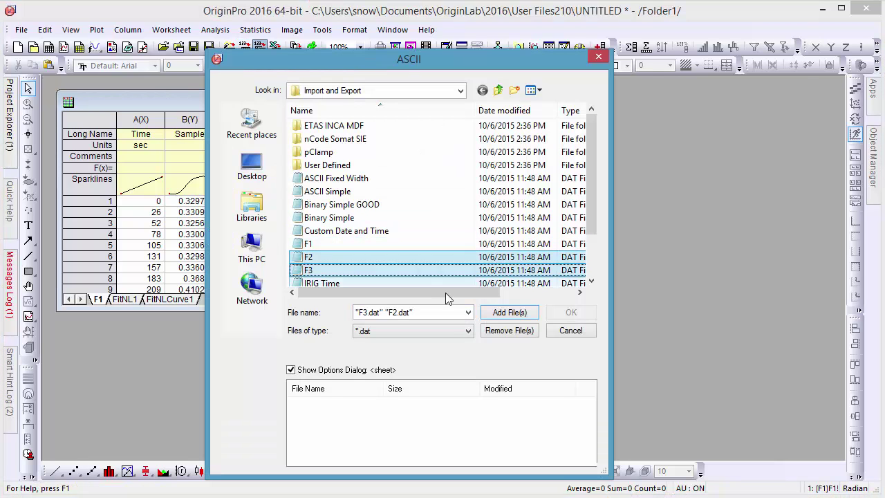
left_click(509, 312)
left_click(559, 314)
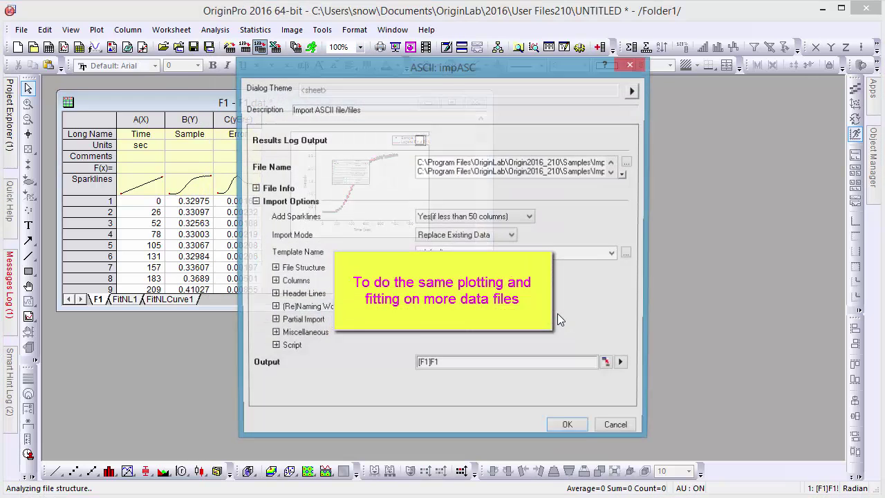
- Import F2 and F3 using Start New Books mode with the <clone> template
left_click(513, 236)
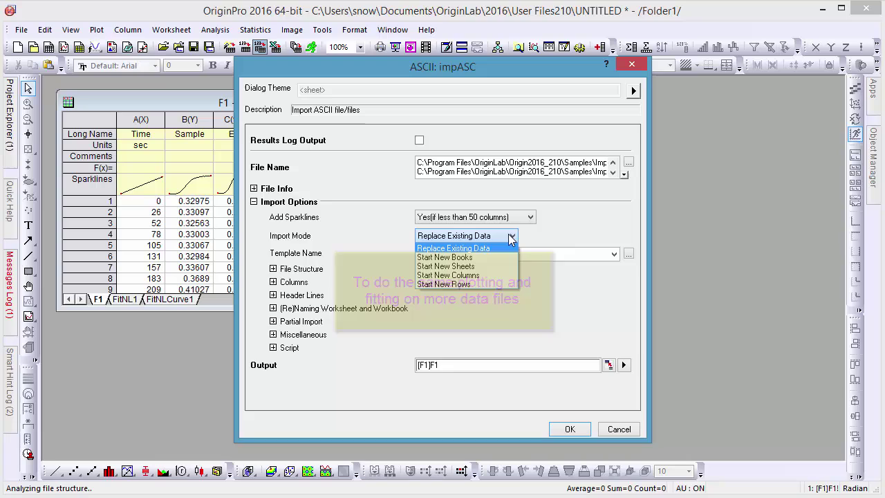
left_click(500, 256)
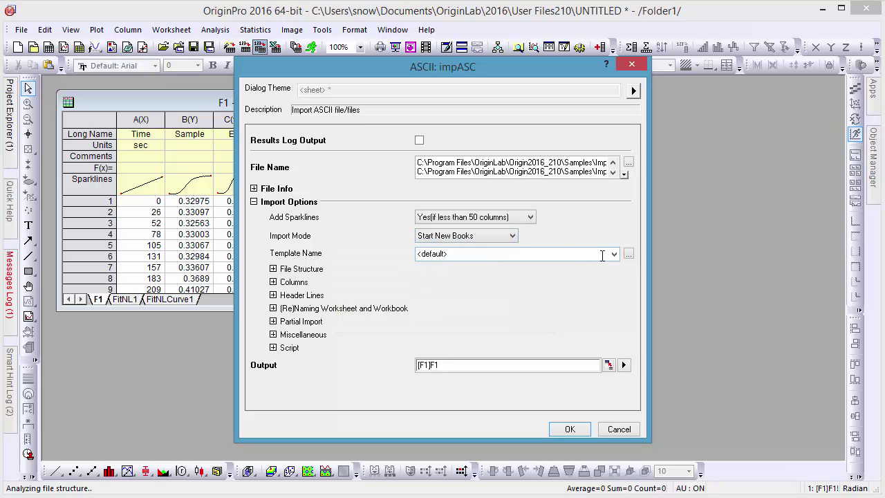
left_click(614, 254)
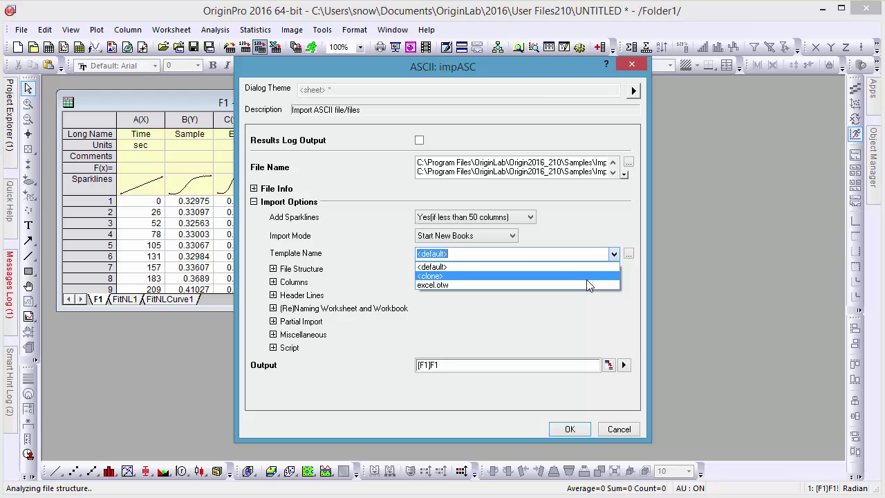
left_click(586, 280)
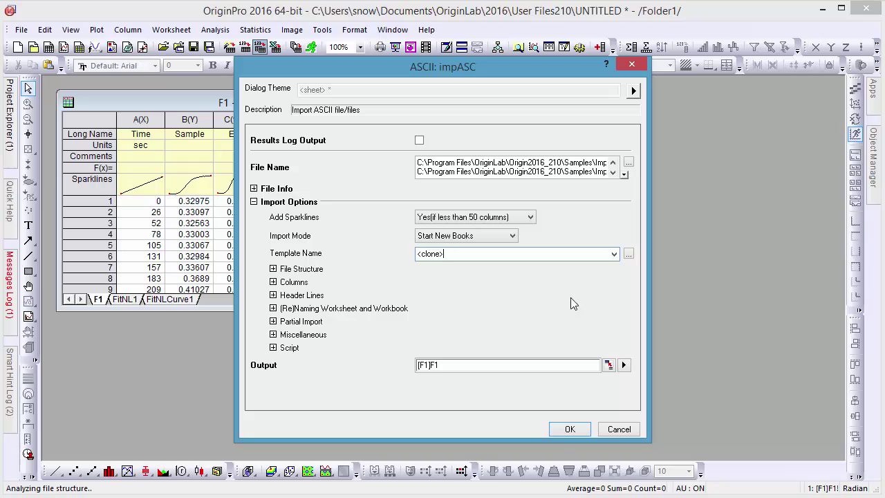
left_click(574, 429)
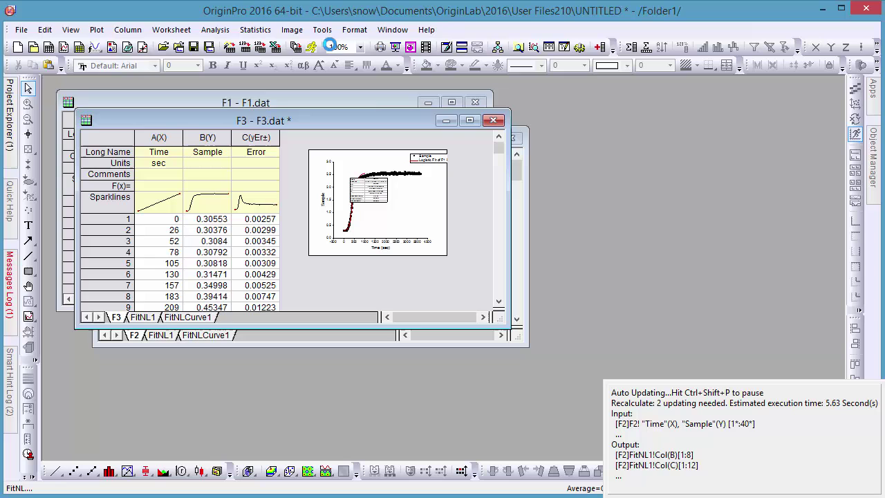
- Tile the F1–F3 workbooks horizontally
left_click(392, 30)
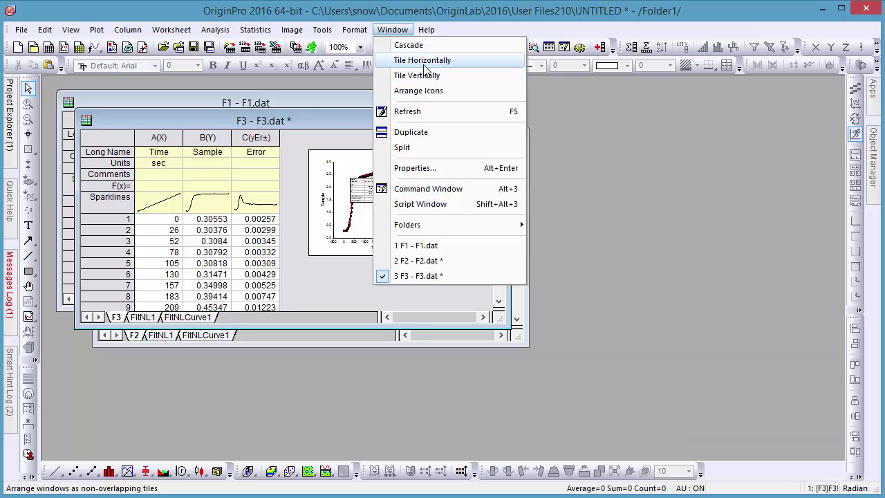
left_click(425, 60)
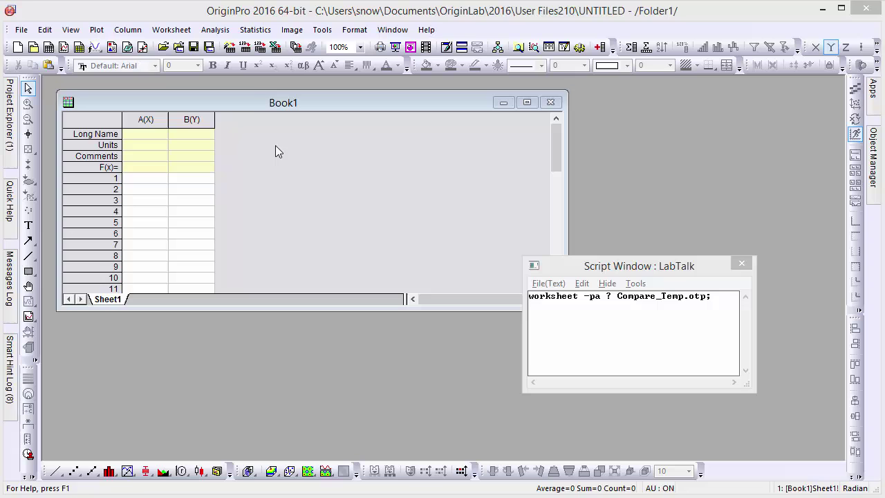
- Choose the S15-125-03 data file for single ASCII import
left_click(245, 47)
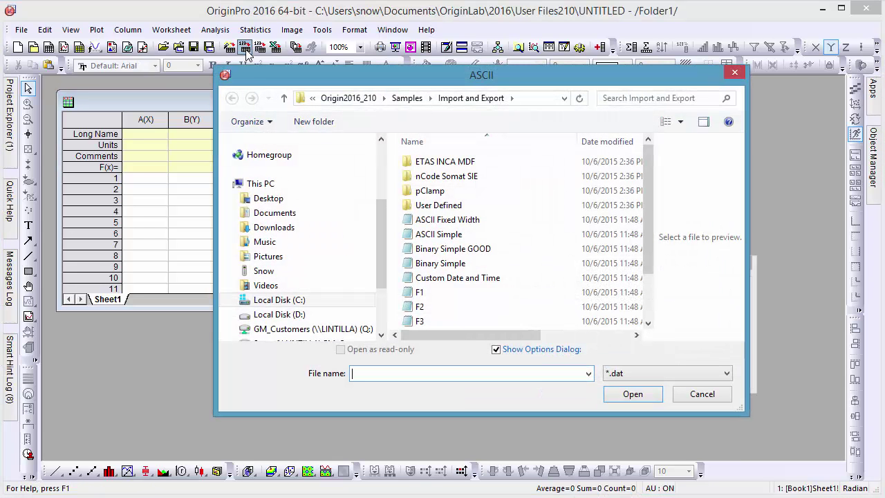
left_click(419, 291)
scroll(429, 291, "down", 2)
left_click(435, 291)
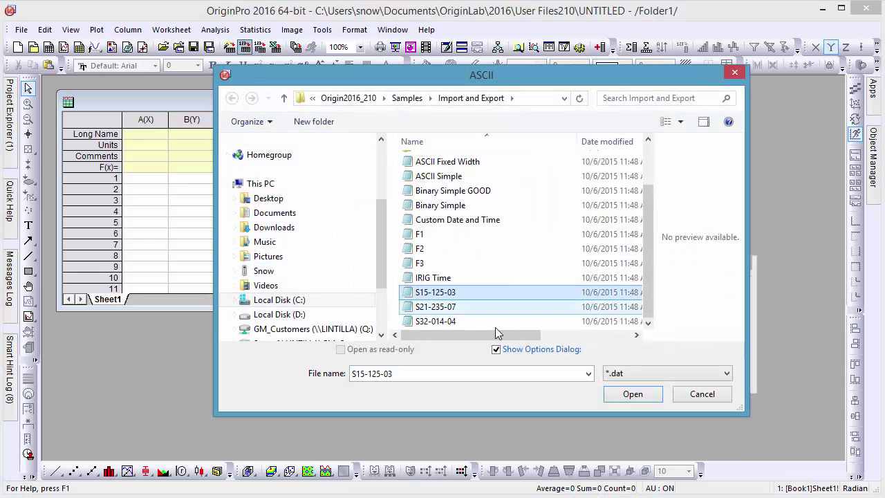
left_click(636, 392)
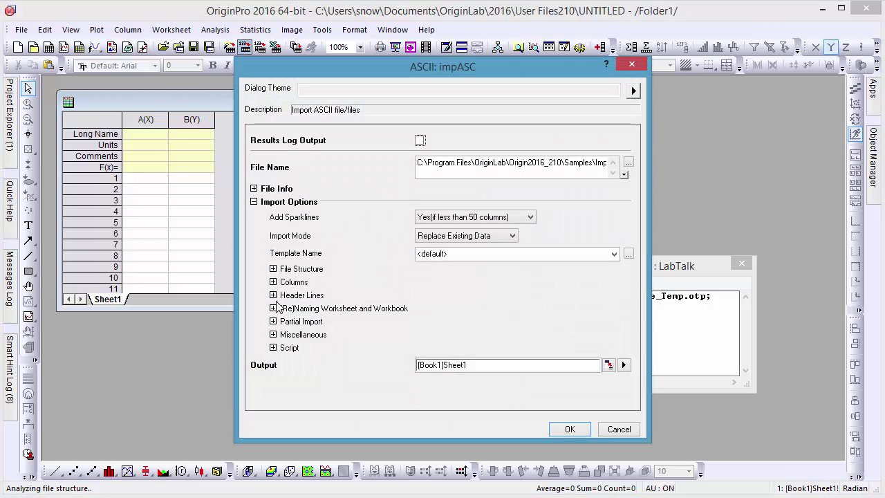
- Turn off Rename Book with (Partial) Filename and import the file
left_click(273, 307)
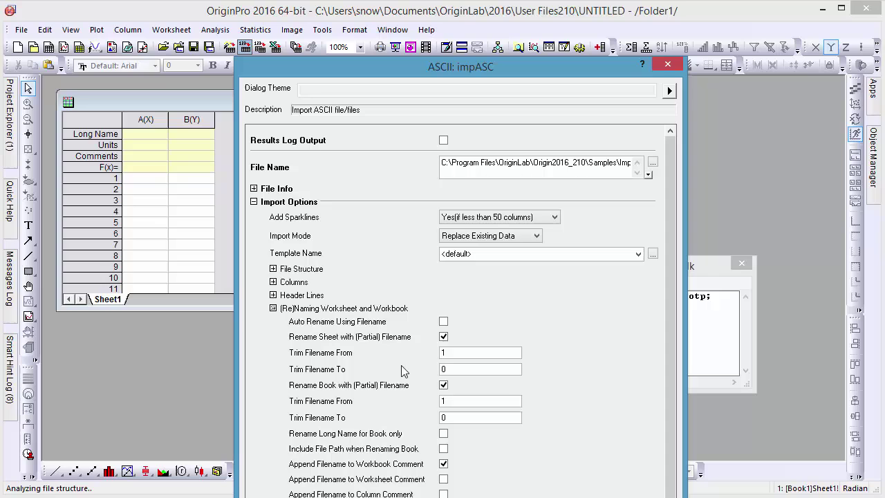
left_click(443, 384)
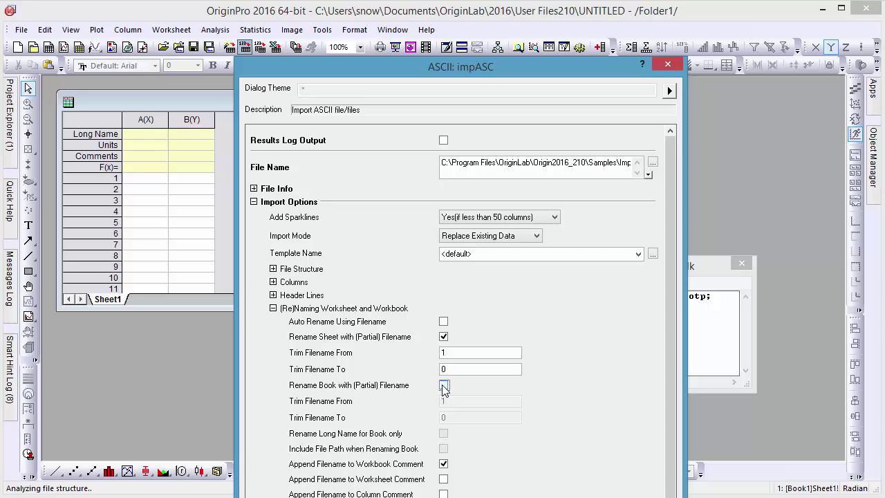
left_click(274, 308)
left_click(571, 429)
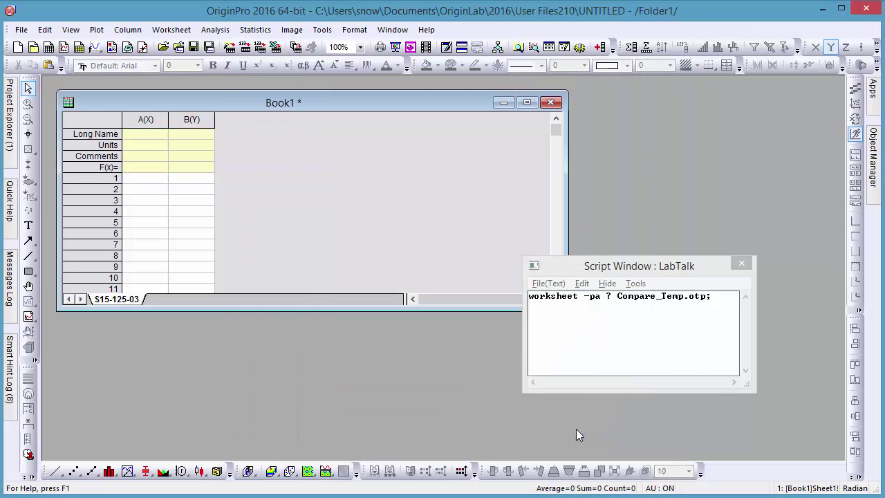
- Add column E and fill every row with col(B)-273.15
left_click(600, 47)
left_click(380, 119)
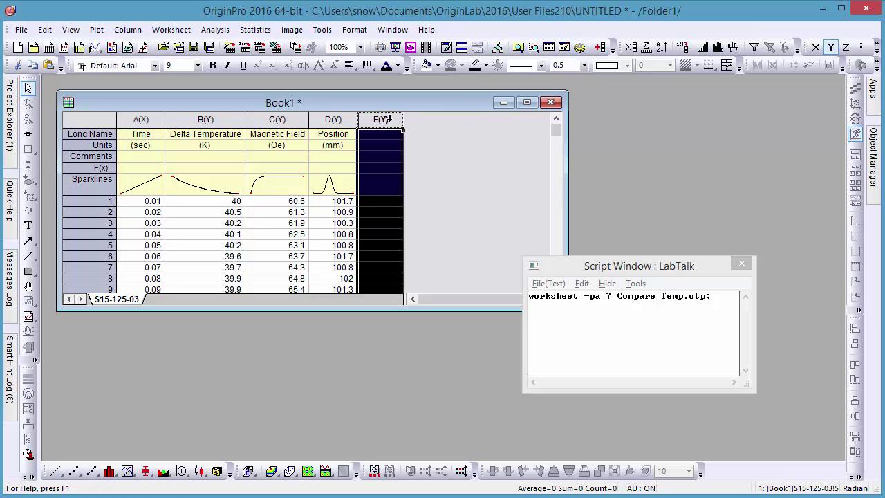
right_click(386, 119)
left_click(429, 290)
type("73.15")
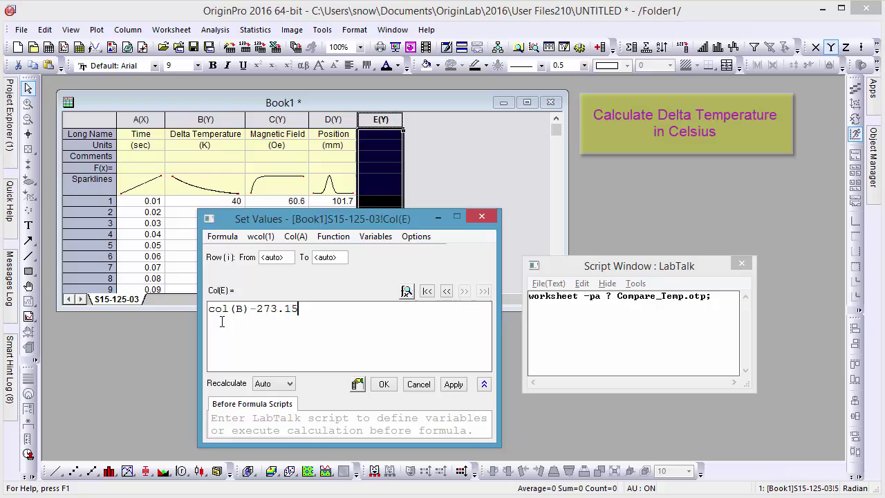
left_click(383, 384)
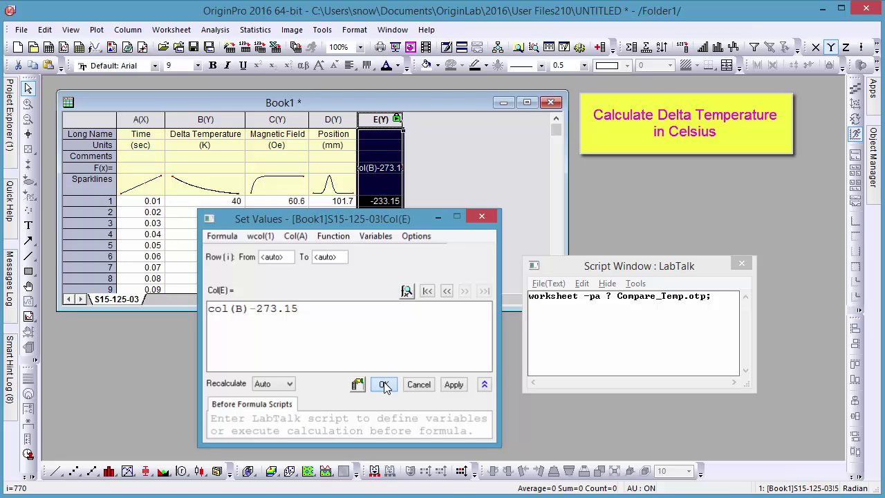
left_click(384, 384)
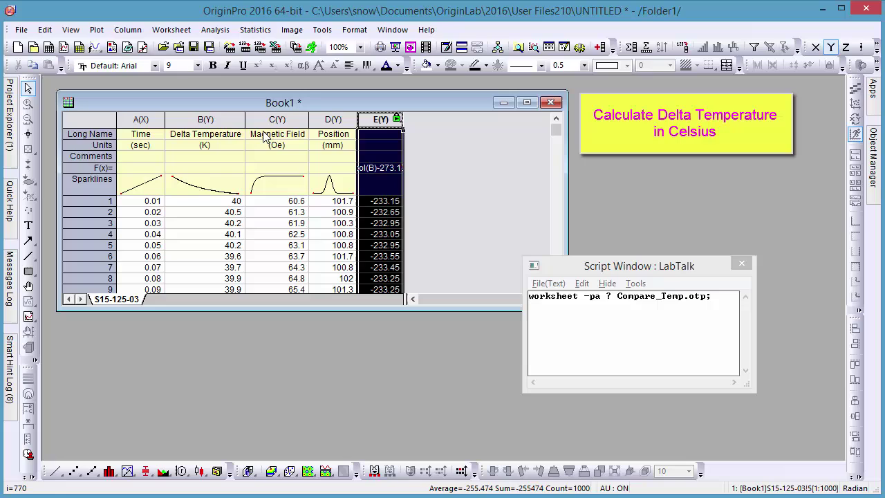
- Name column E 'Delta Temperature' and give it units (°C) with a superscript o
left_click(219, 137)
left_click(386, 137)
type("Delta Temperature")
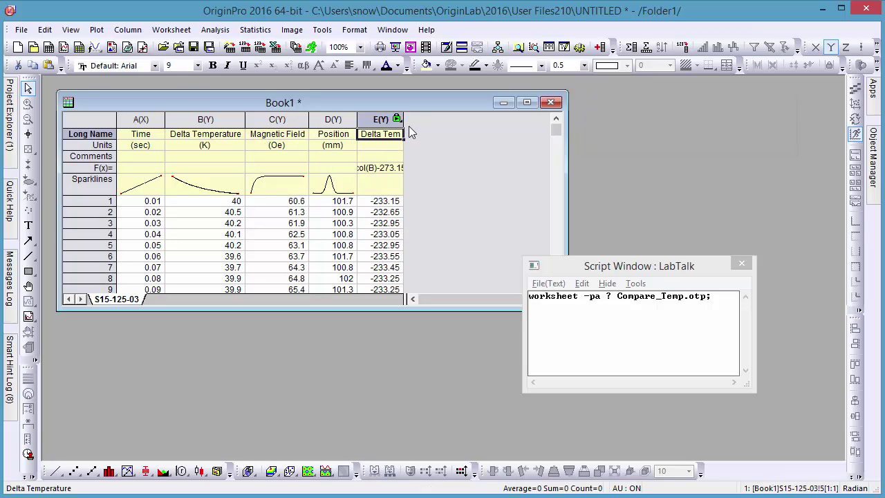
left_click_drag(401, 119, 471, 119)
left_click(418, 147)
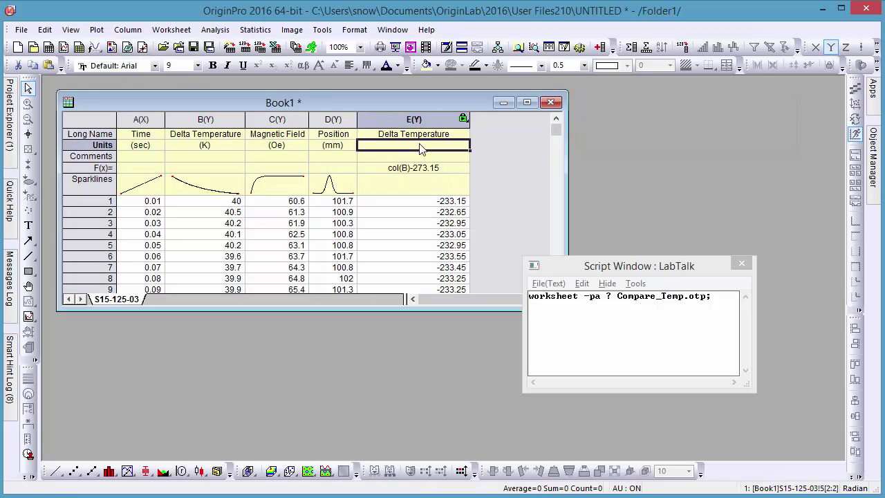
left_click(418, 146)
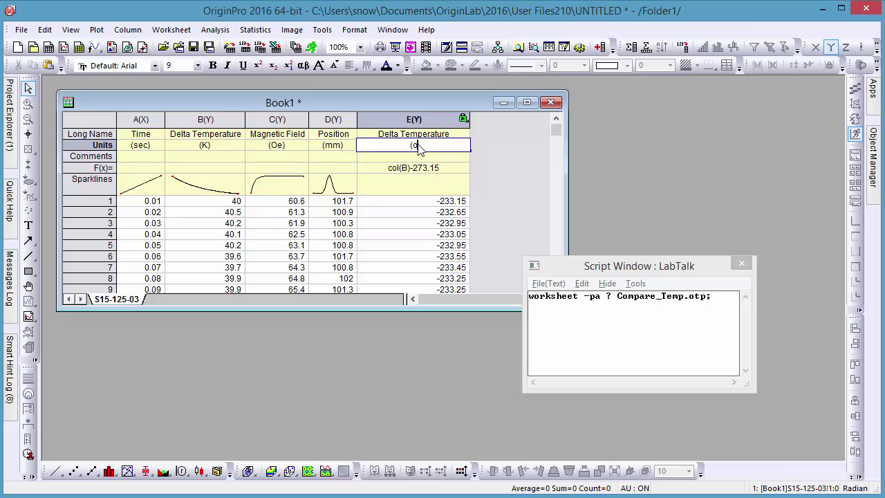
type("(oC")
left_click_drag(407, 145, 412, 146)
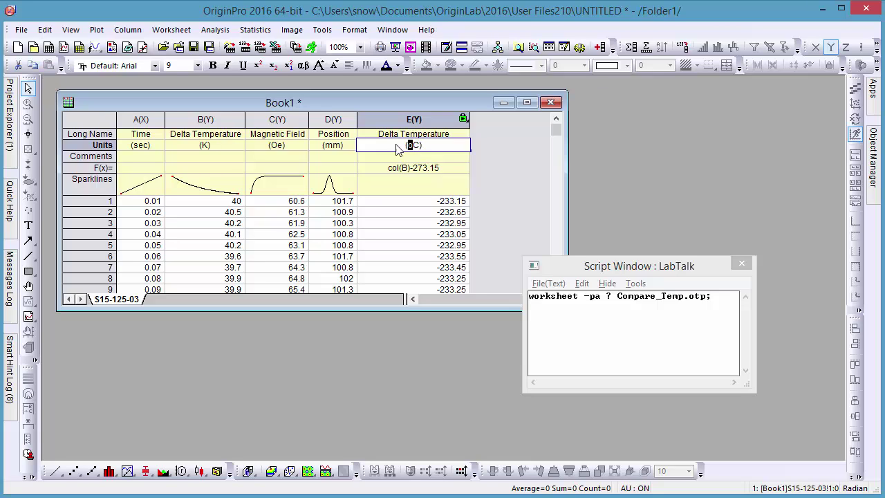
left_click(258, 65)
left_click(481, 157)
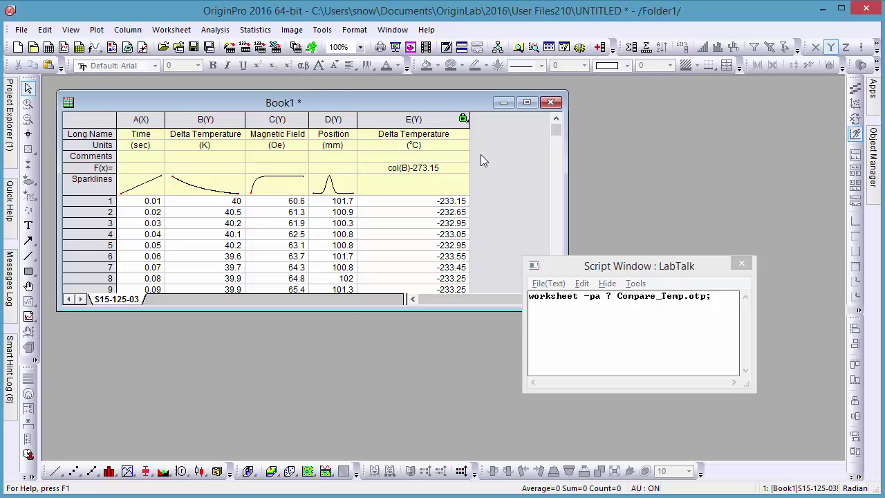
- Run the plotting script to graph columns B and E (K and °C) in Graph1, then place it right of Book1
left_click(639, 296)
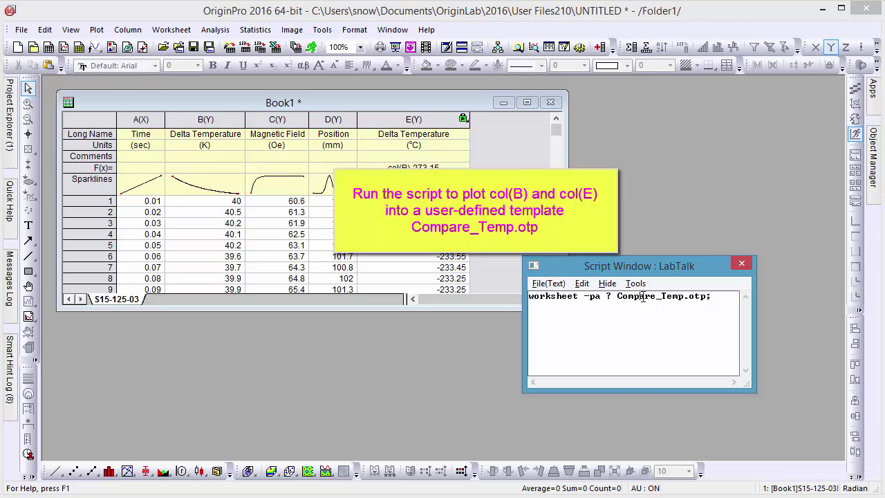
key("Return")
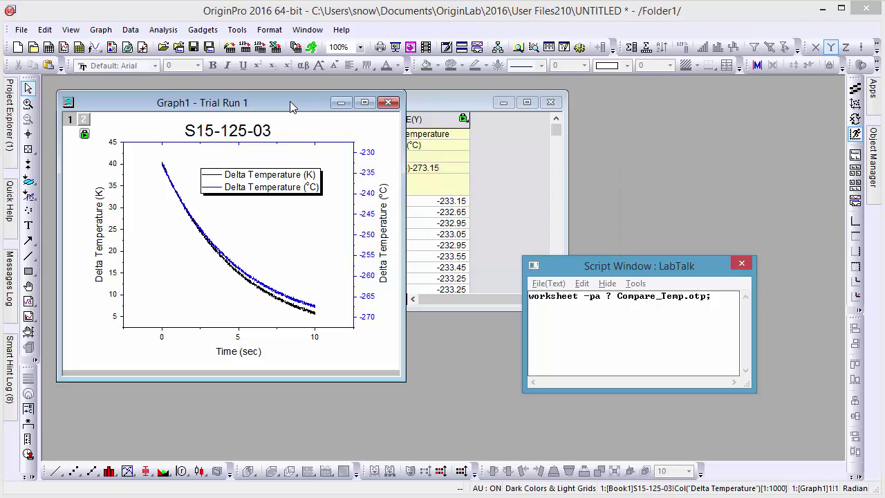
left_click_drag(290, 107, 721, 131)
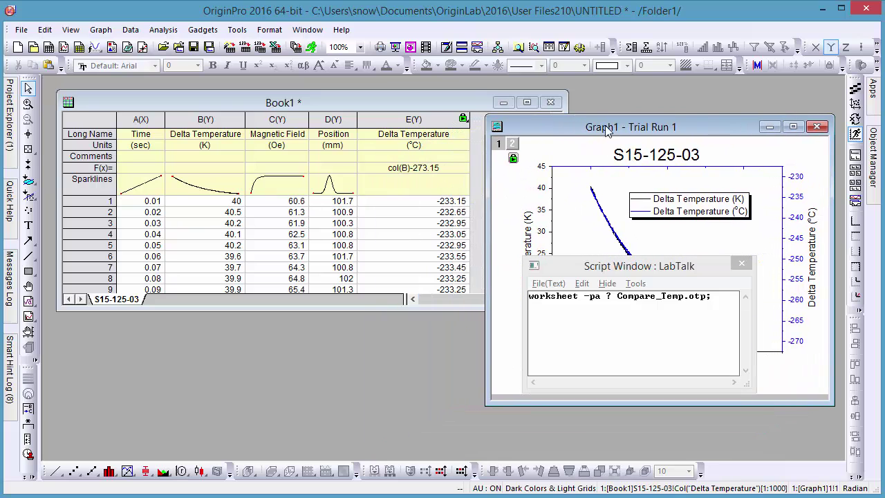
left_click(386, 107)
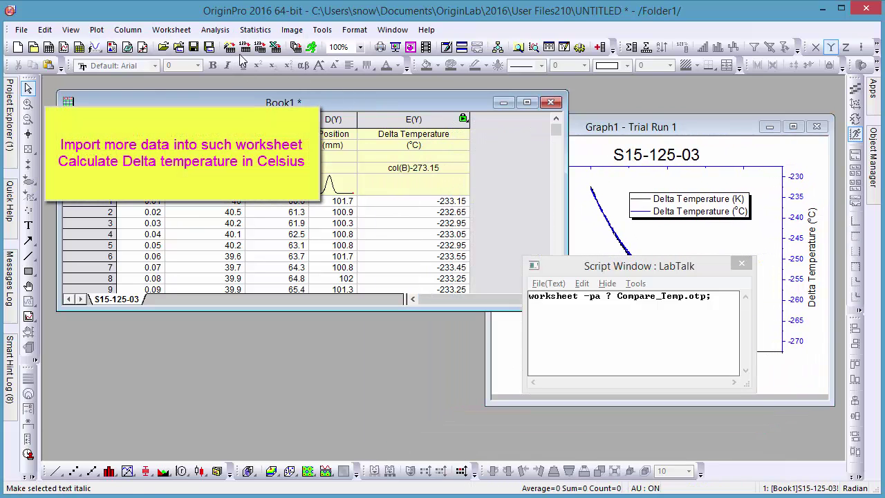
- Add the S21-235-07 and S32-014-04 data files to the Import Multiple ASCII list
left_click(259, 50)
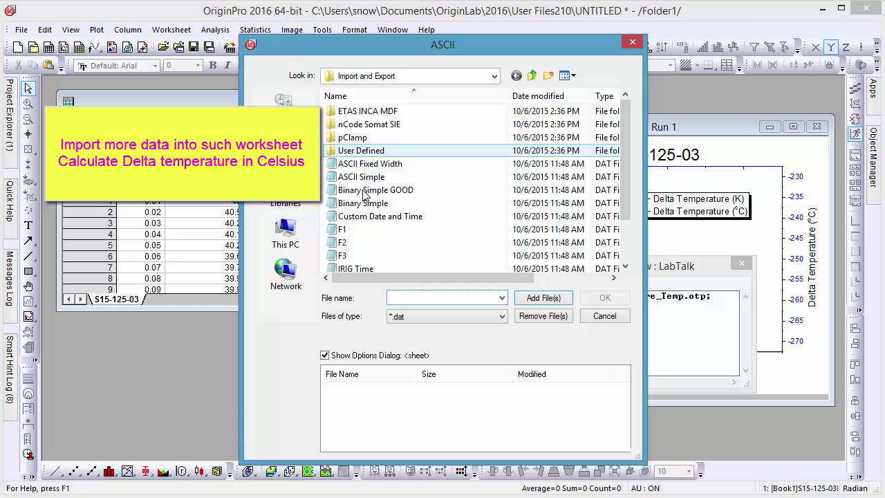
left_click(346, 242)
scroll(349, 242, "down", 2)
left_click(366, 243)
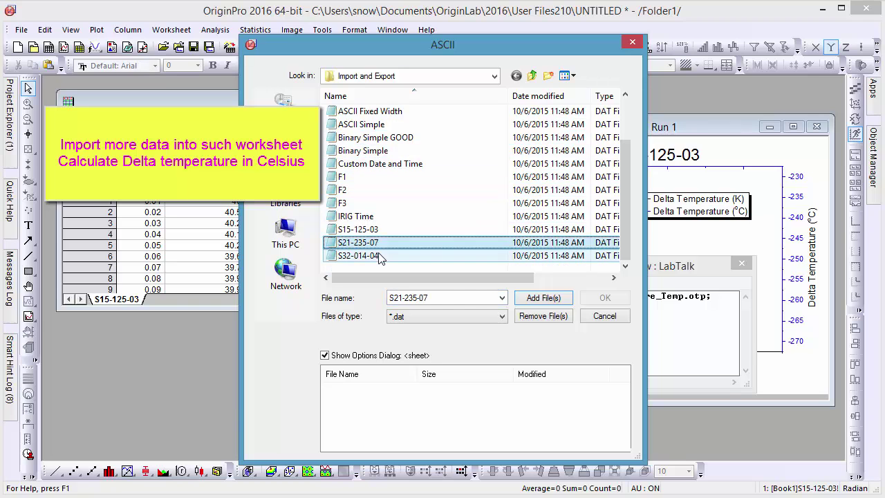
left_click(379, 255, "shift")
left_click(542, 297)
left_click(605, 297)
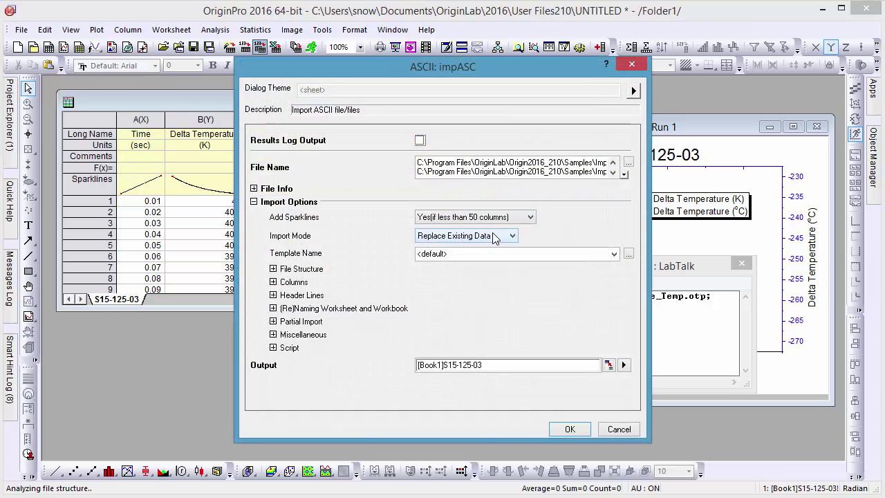
- Import with mode Start New Sheets, template <clone>, and the pasted plotting script run after each file
left_click(494, 237)
left_click(494, 266)
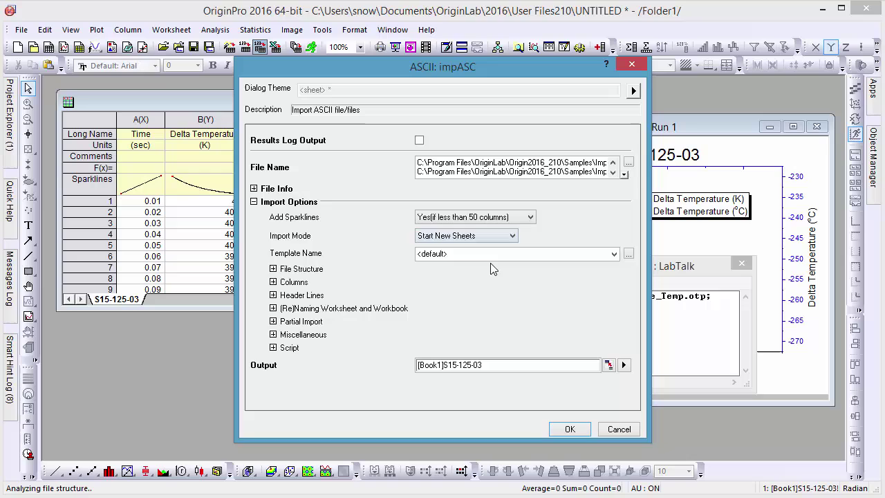
left_click(612, 254)
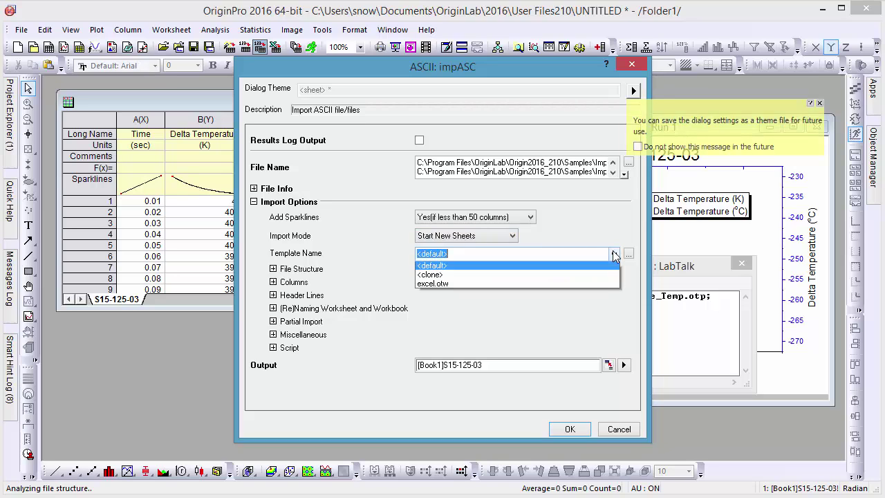
left_click(560, 279)
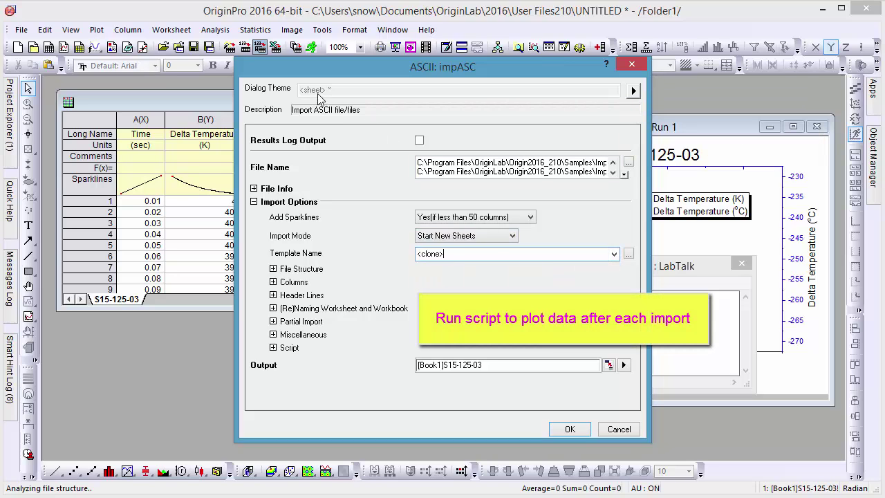
left_click(274, 348)
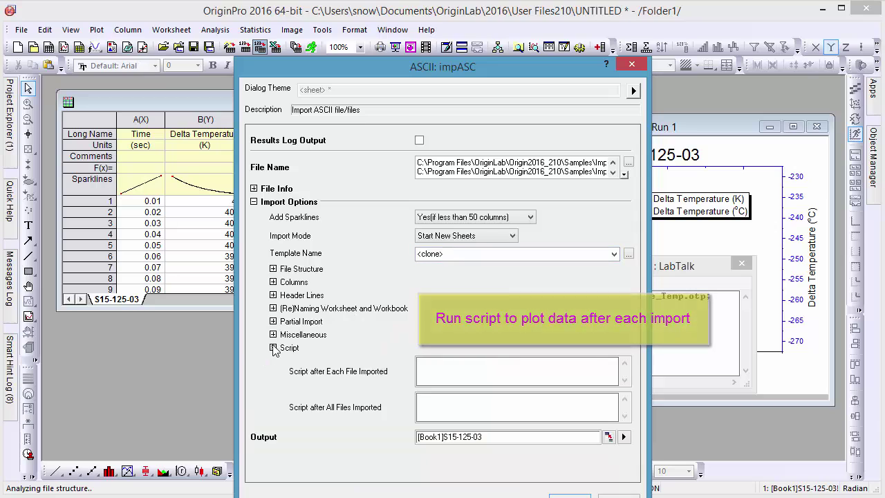
left_click(446, 368)
type("worksheet -pa ? Compare_Temp.otp;")
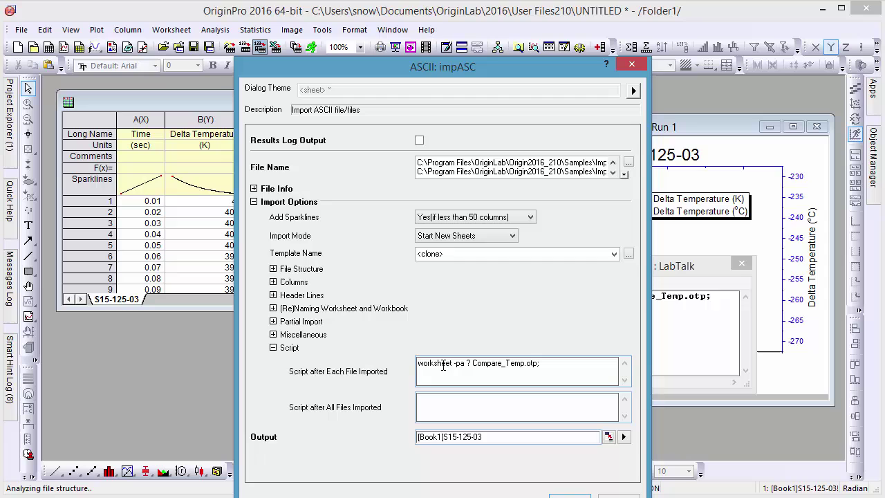
left_click(273, 347)
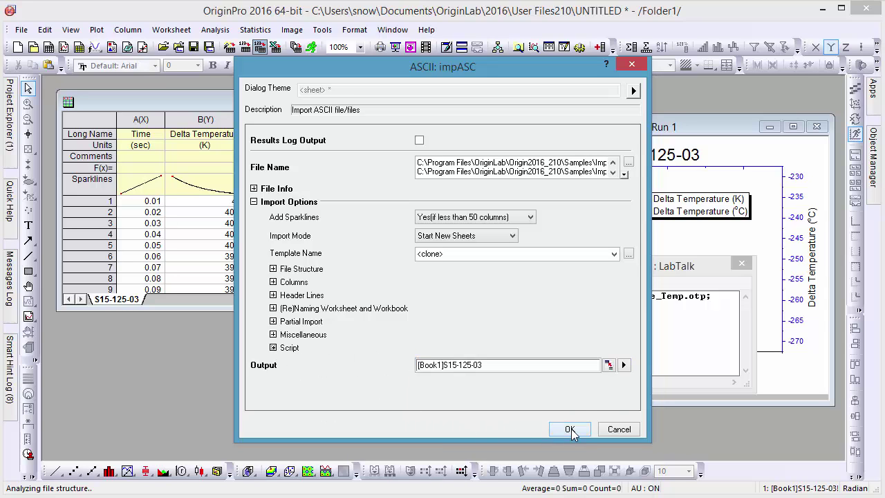
left_click(571, 429)
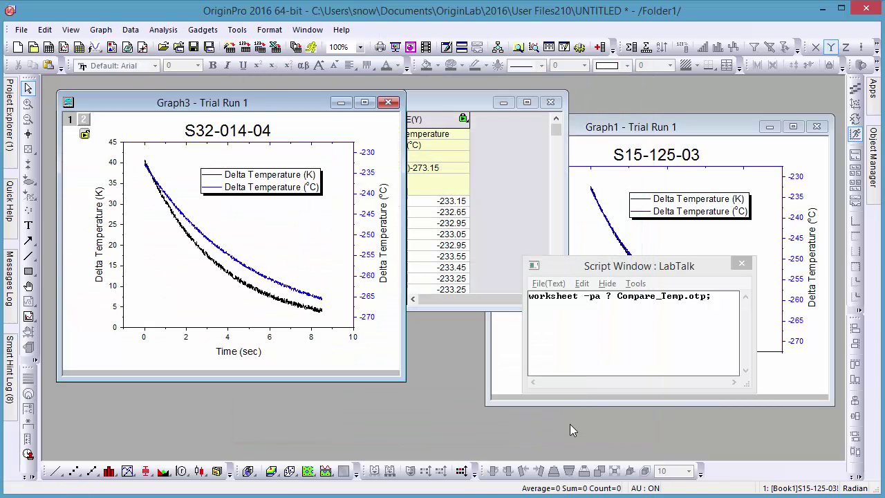
- Tile the three Compare_Temp graphs and Book1 horizontally from the Window menu
left_click(307, 29)
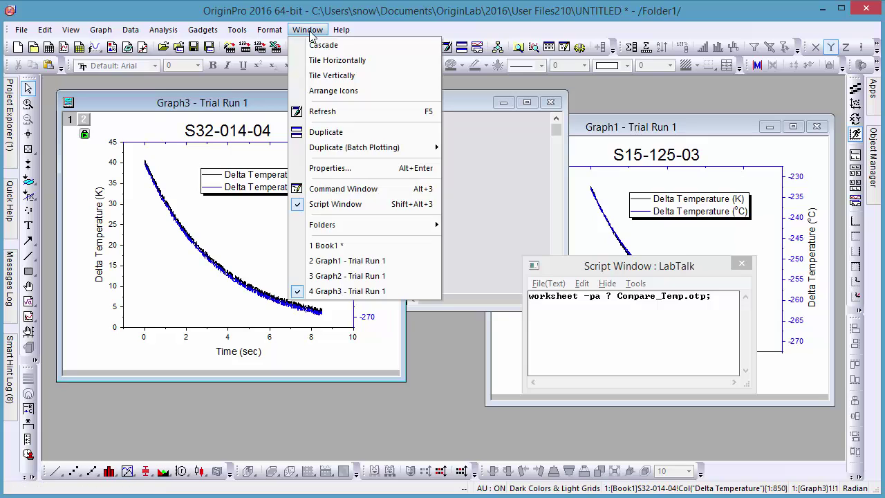
left_click(344, 75)
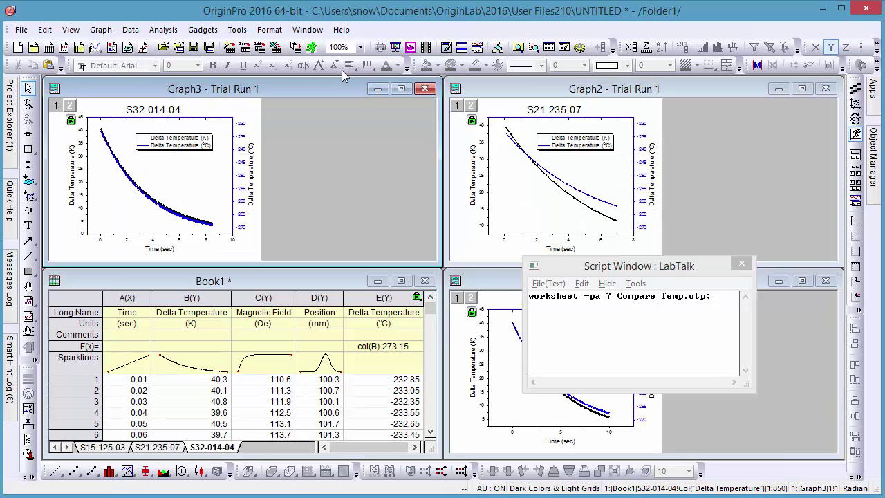